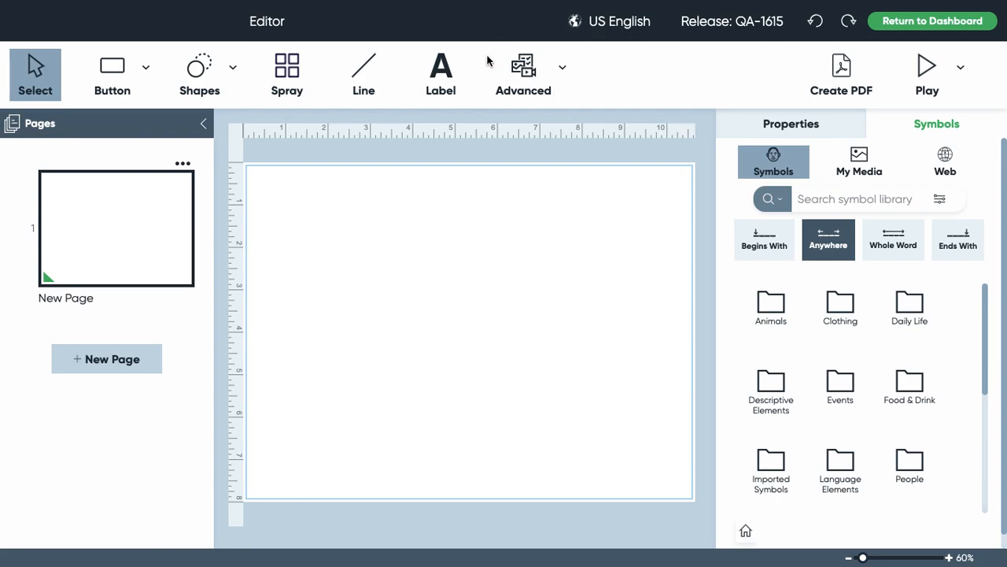
- Draw a tab control across most of the page and enlarge it slightly toward the page's lower edge
click(562, 71)
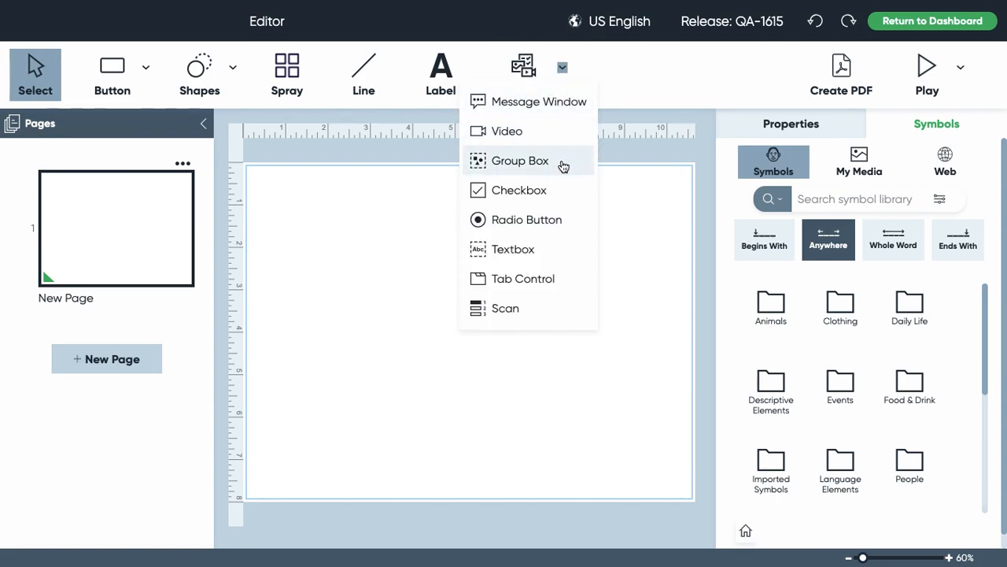
click(562, 281)
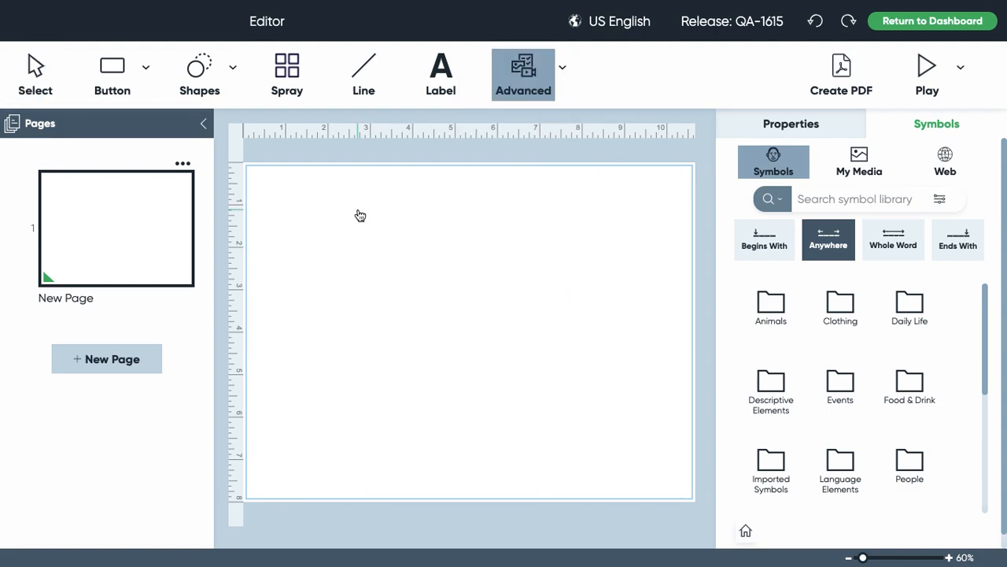
drag(275, 197, 663, 429)
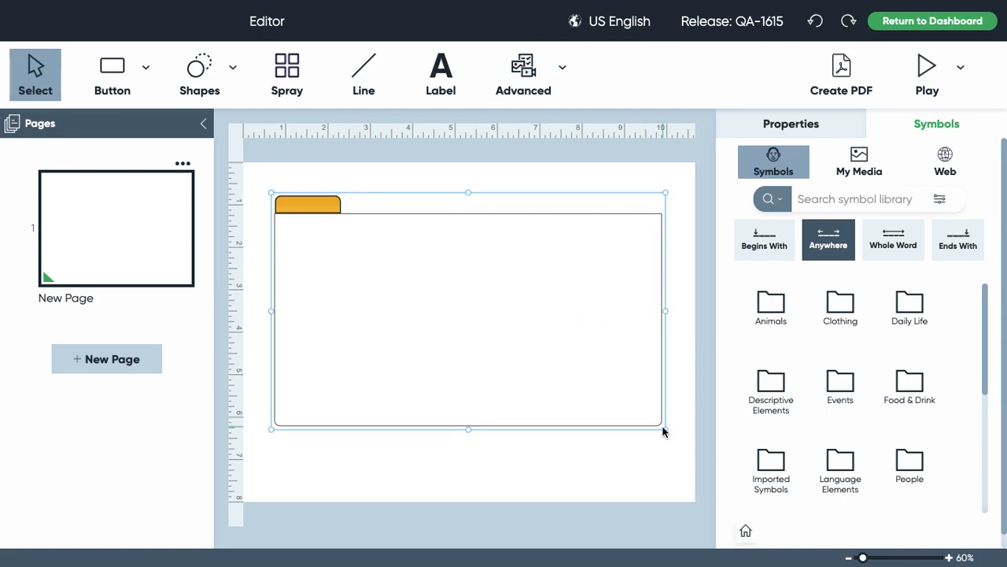
click(799, 126)
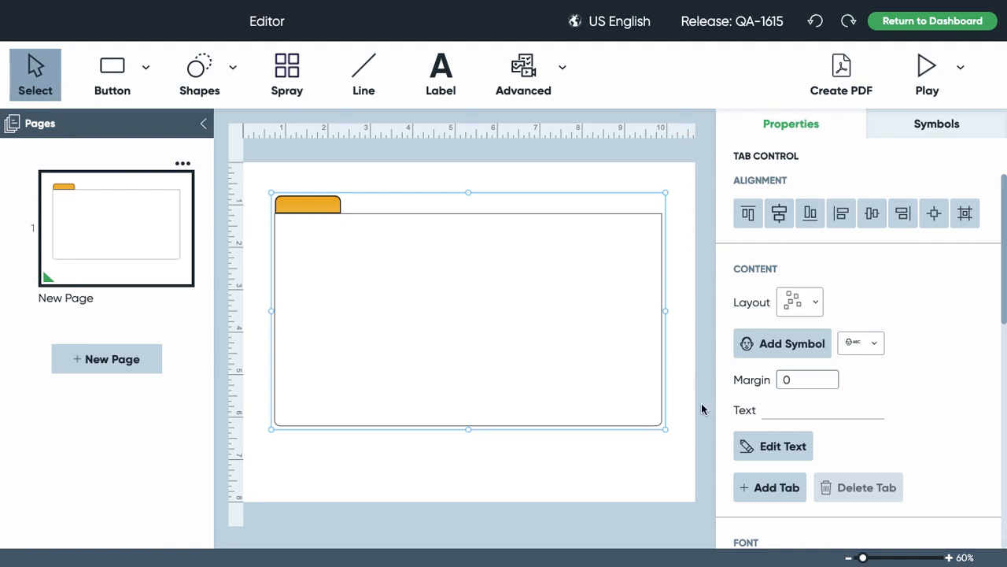
drag(665, 428, 670, 443)
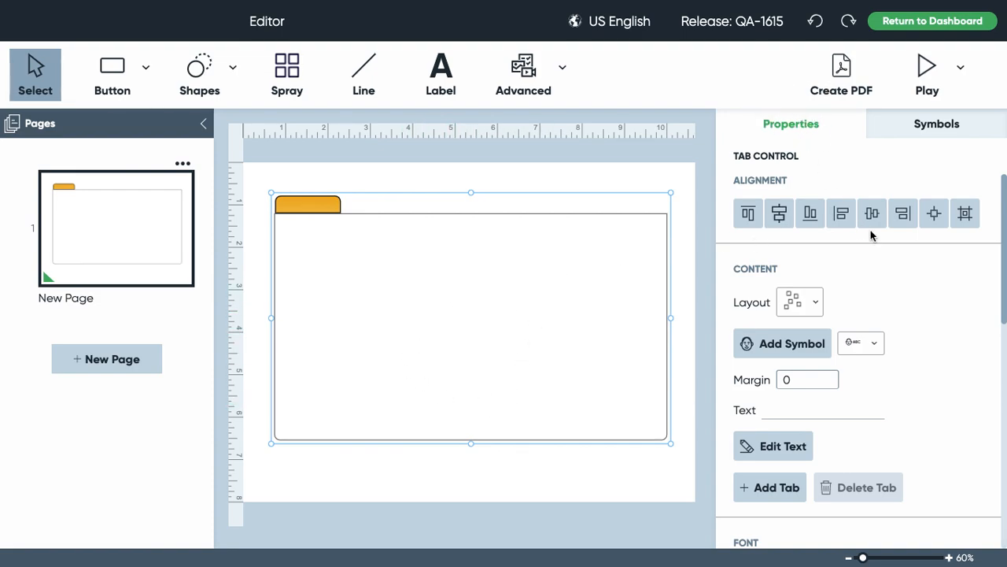
- Search the symbol library for "farm", add the brown barn symbol to the tab, and set the tab's text to "Farm"
scroll(931, 383, down, 2)
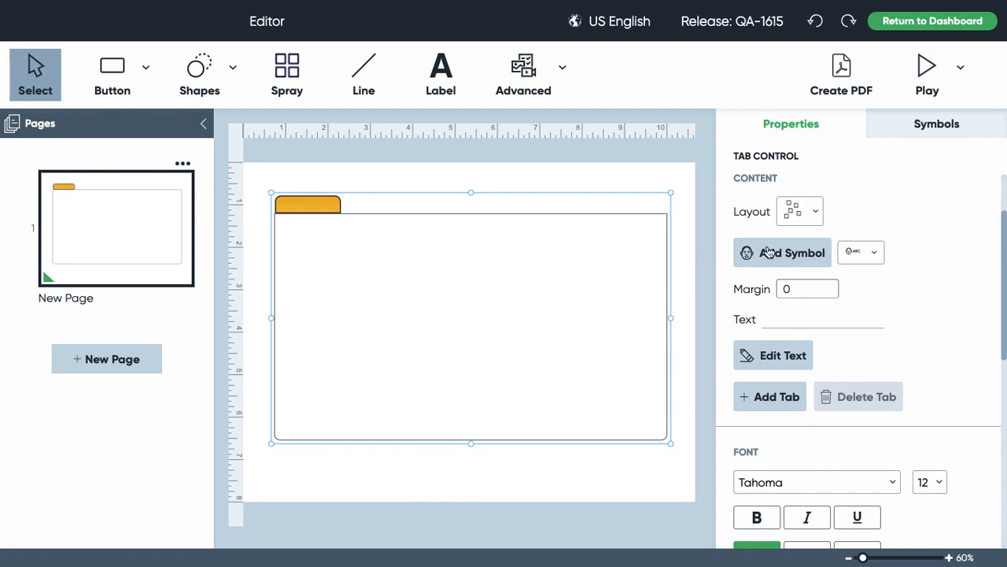
double_click(328, 206)
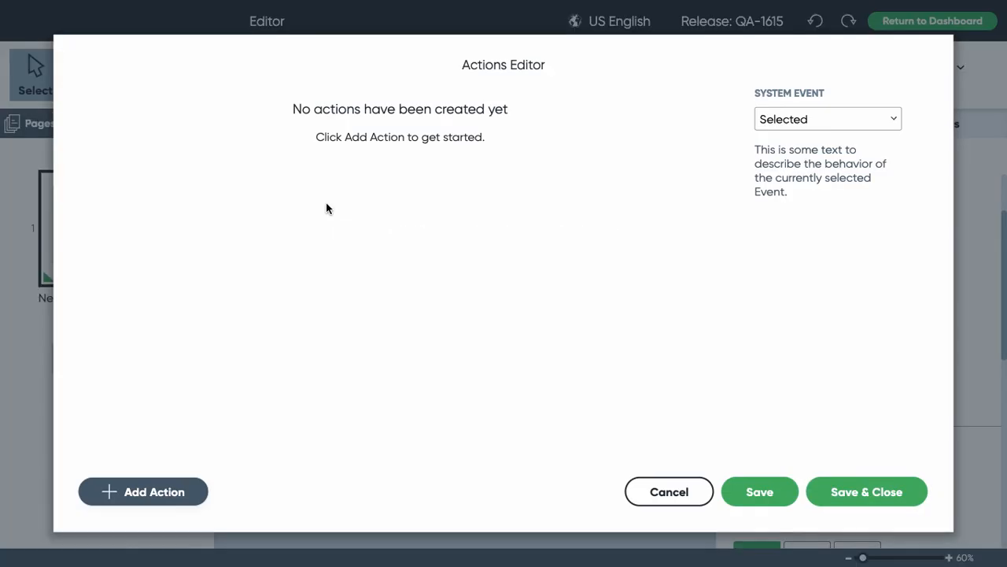
click(698, 488)
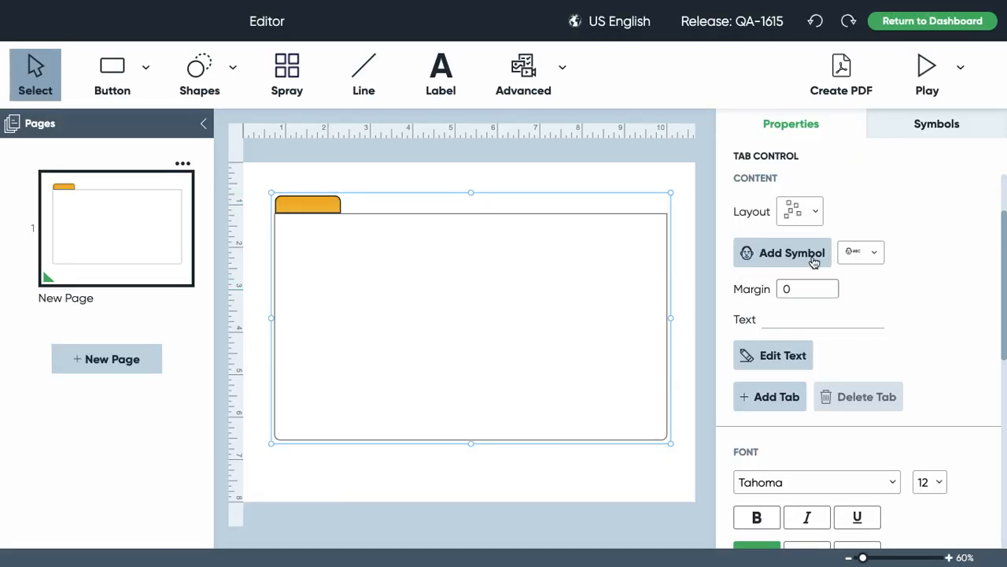
click(776, 252)
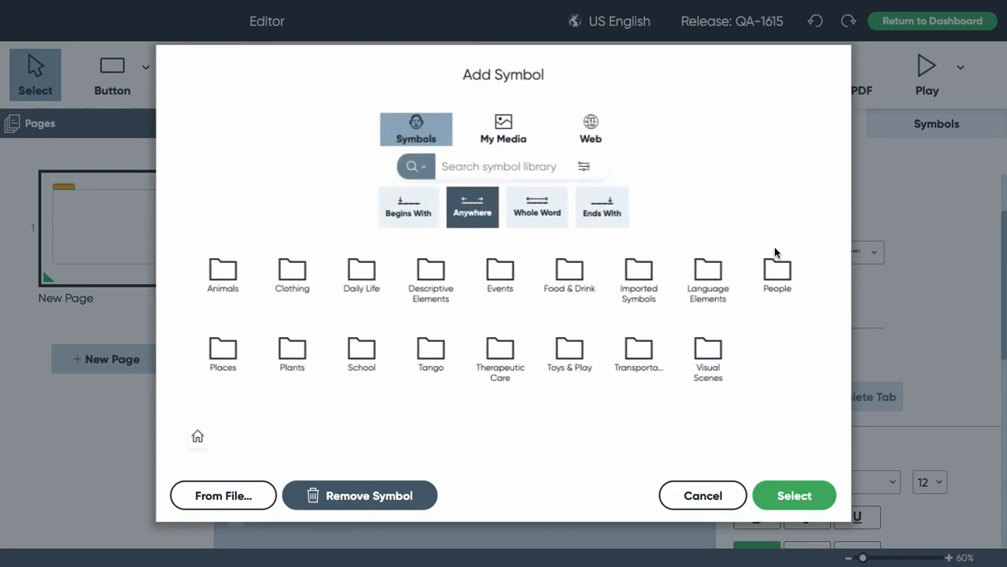
click(514, 159)
text(farm)
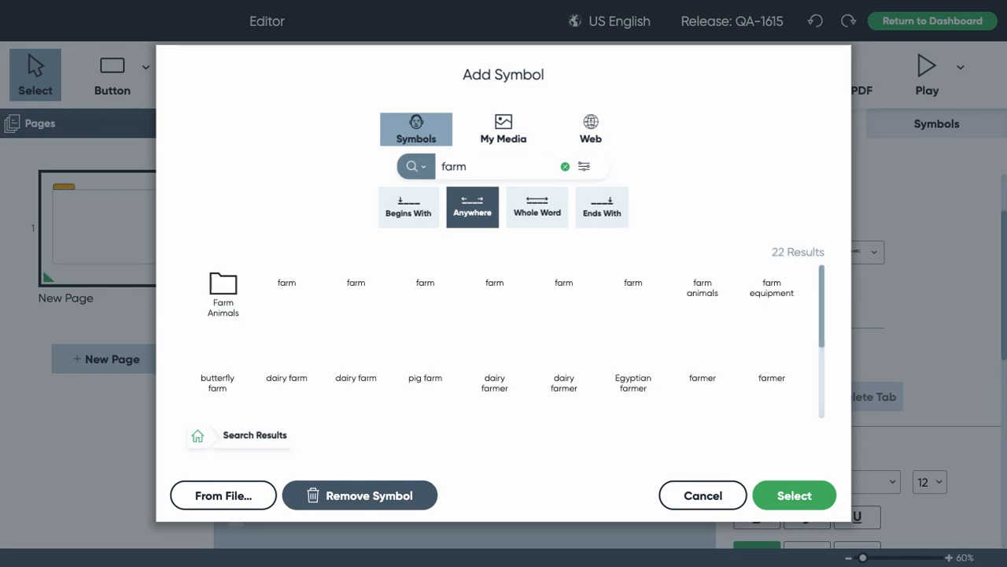
click(279, 295)
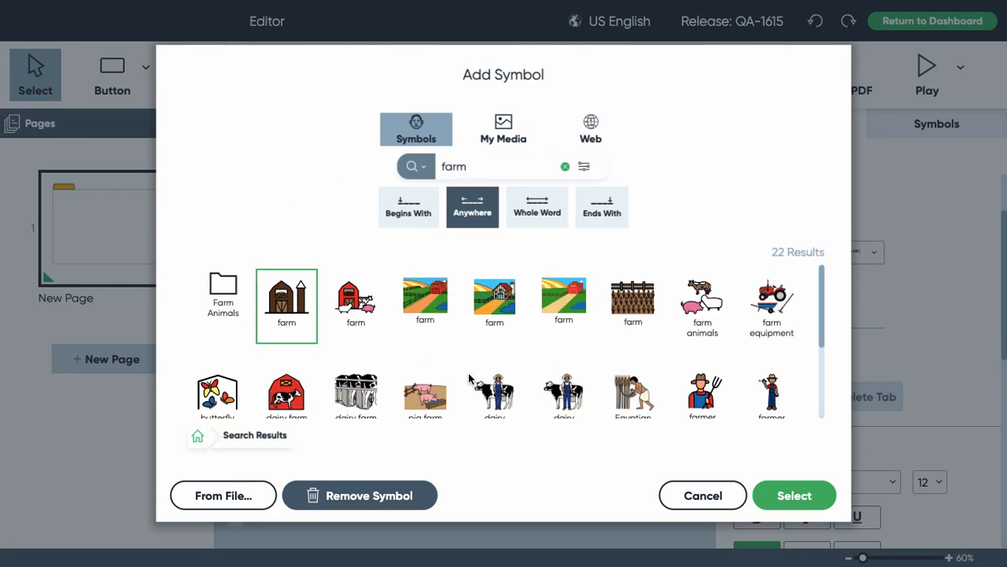
click(786, 494)
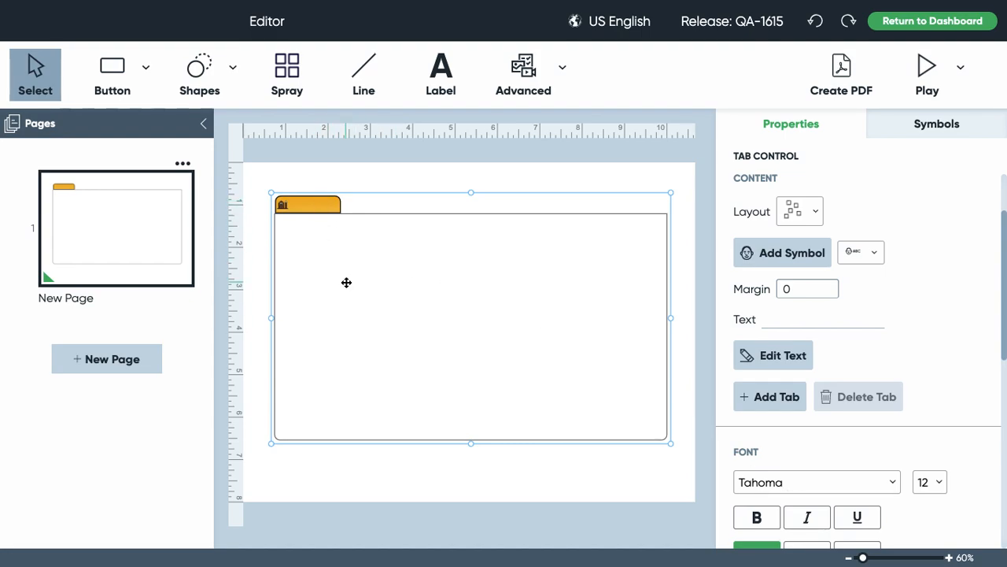
click(784, 356)
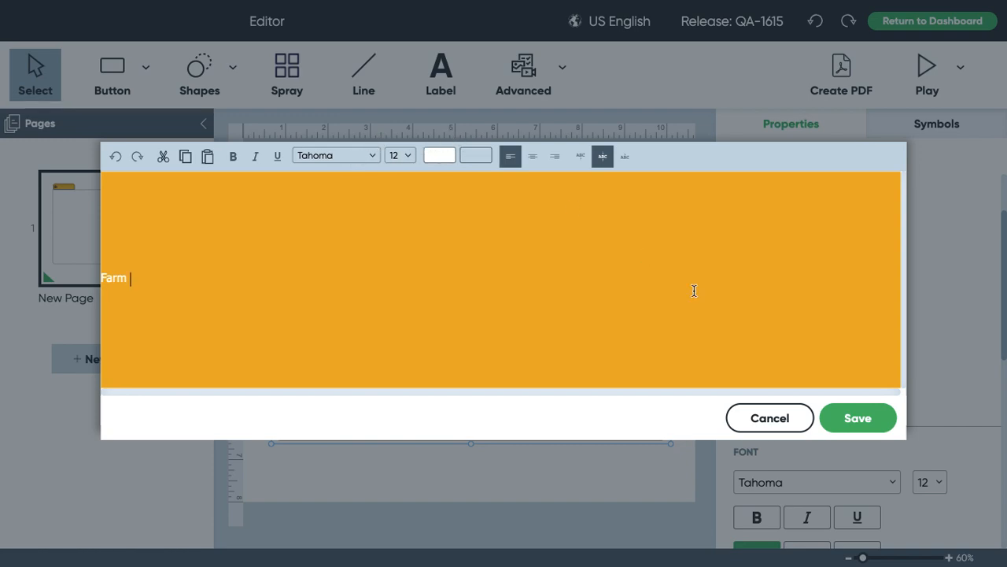
click(875, 424)
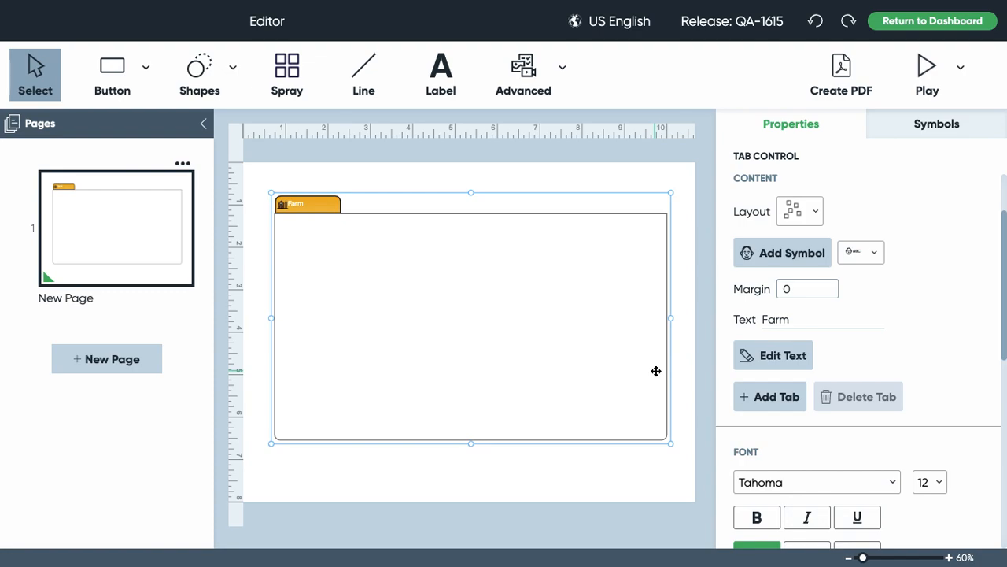
- Add a second tab and give it the "pets" symbol found by searching the symbol library for "Pets"
click(767, 396)
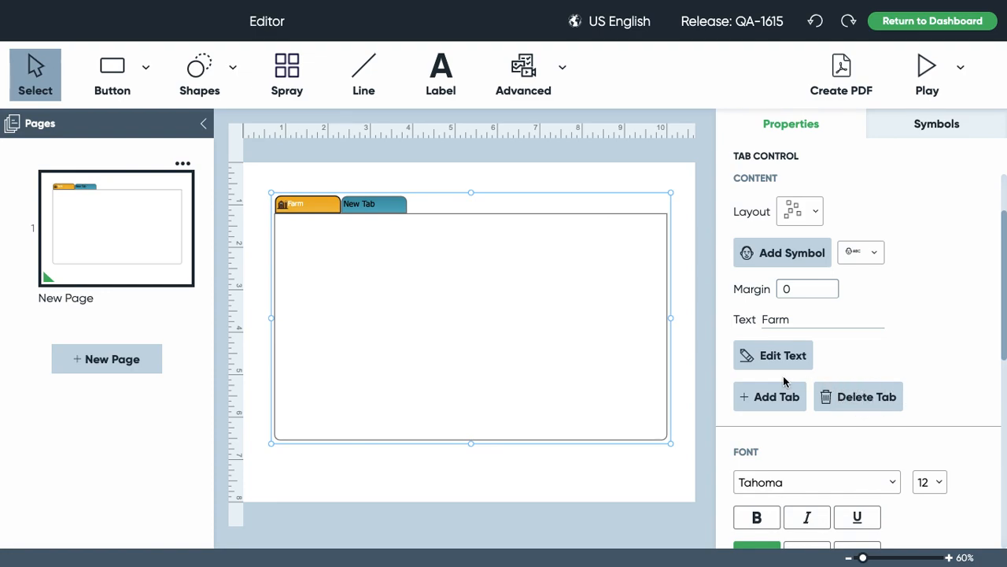
click(382, 208)
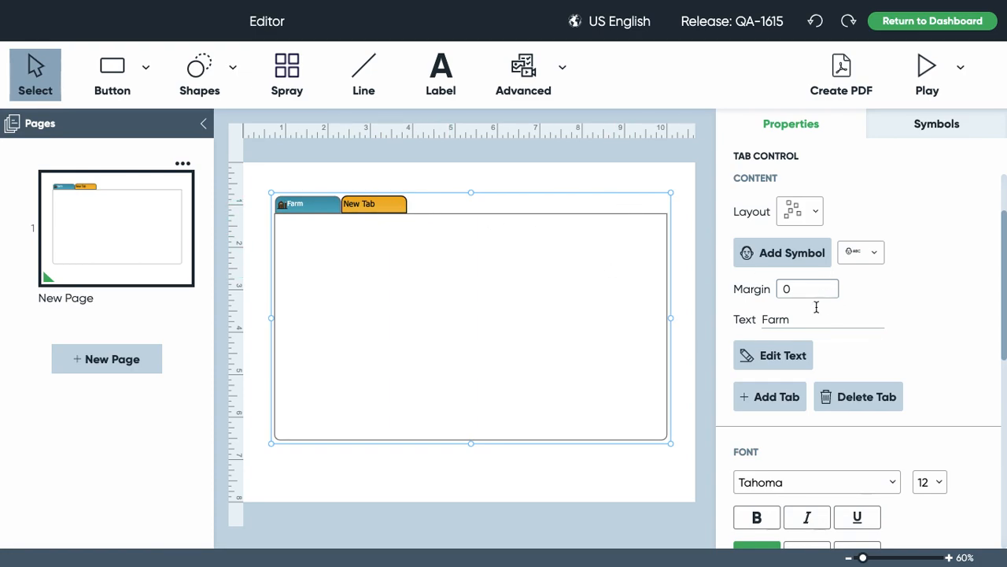
click(793, 254)
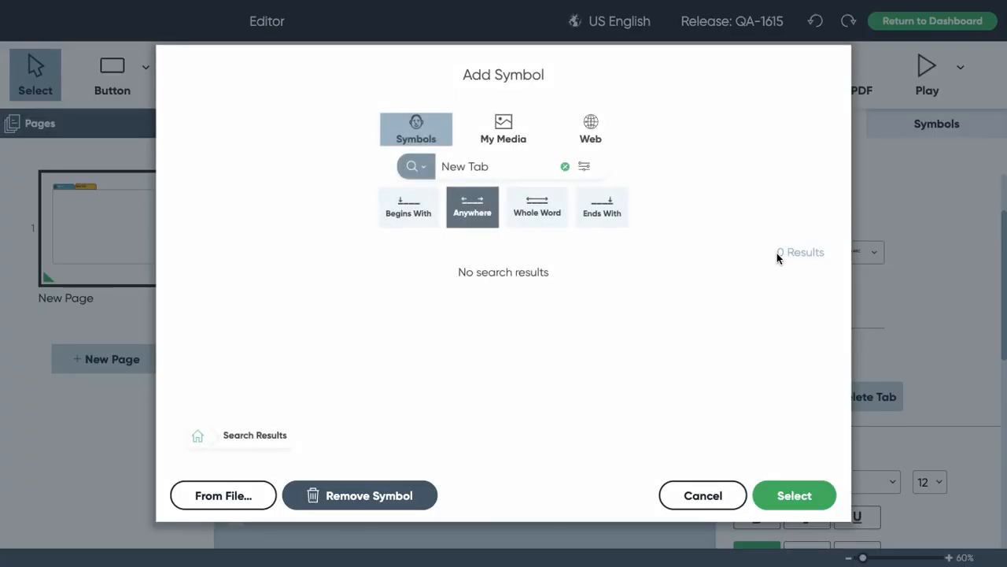
drag(499, 171, 388, 139)
text(Pet)
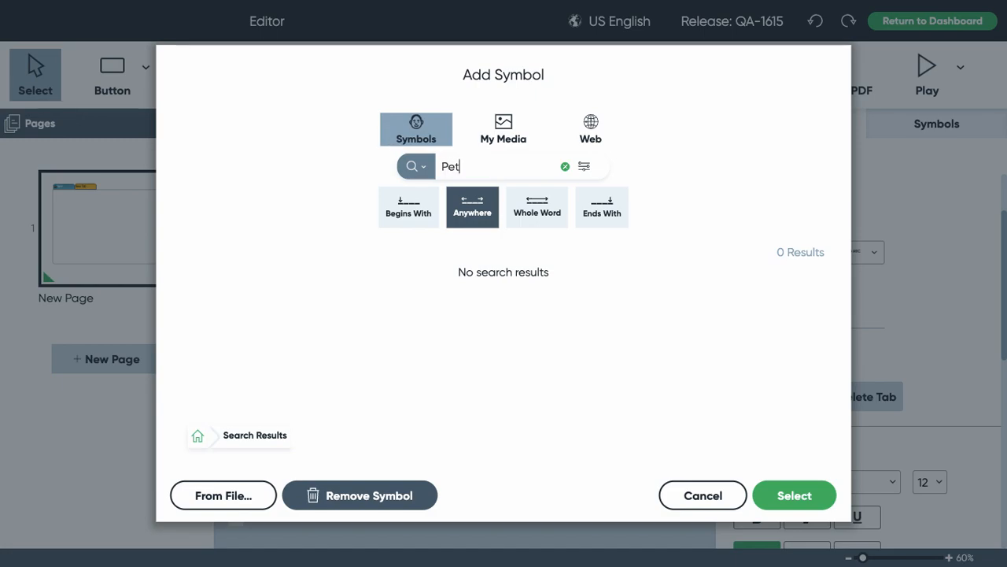
text(s)
click(288, 289)
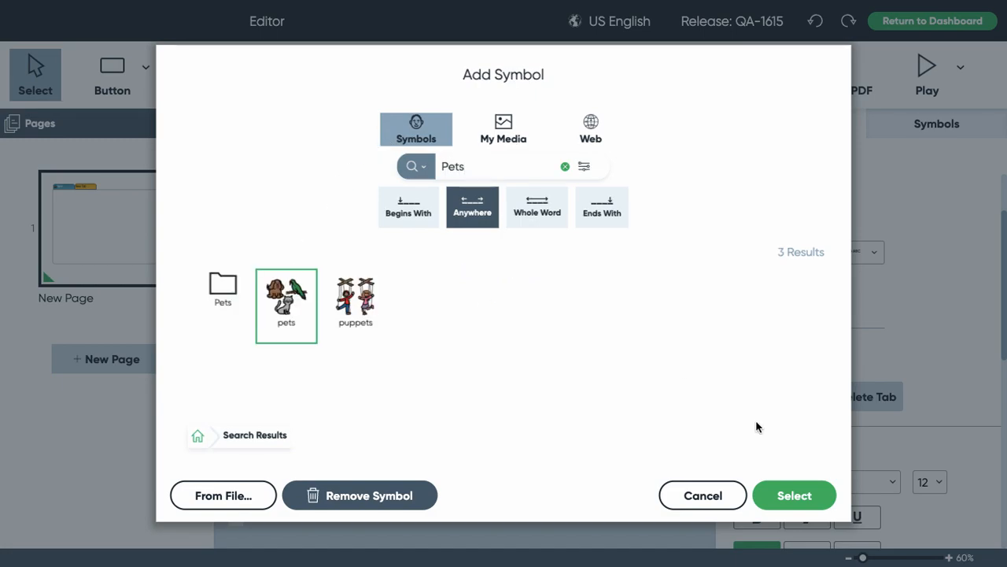
click(795, 496)
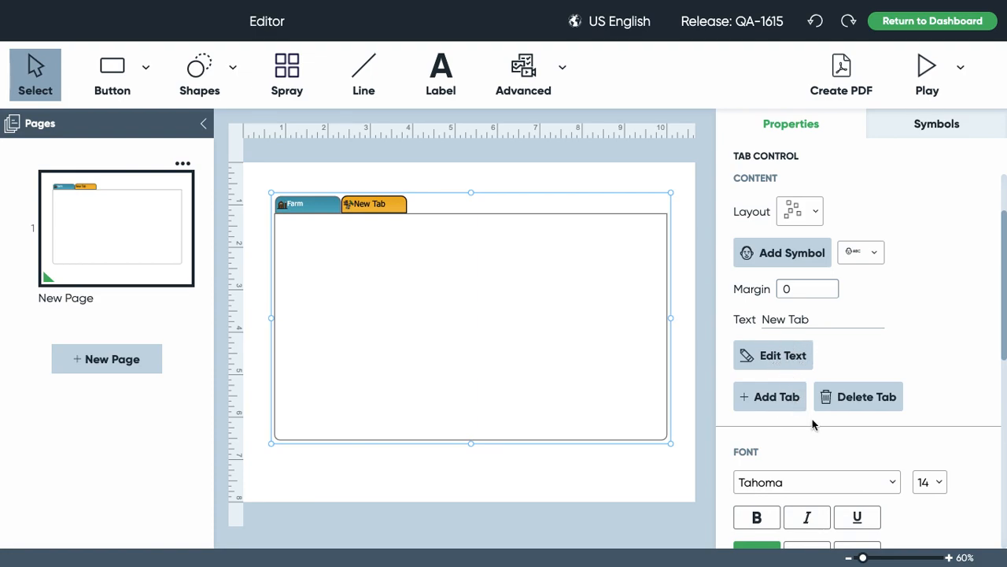
- Replace the second tab's text with "Pets"
click(775, 362)
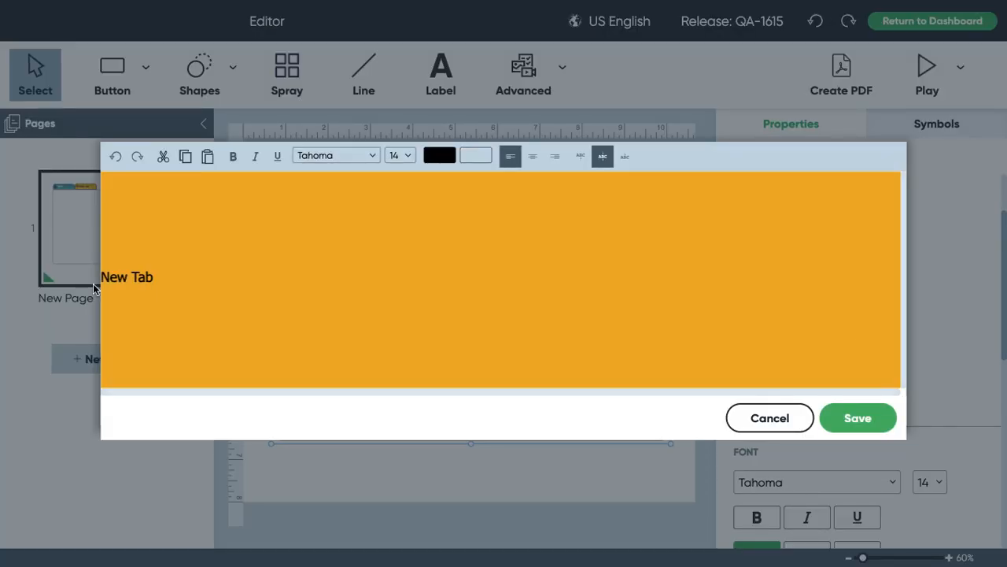
drag(162, 276, 83, 263)
text(Pets)
click(839, 419)
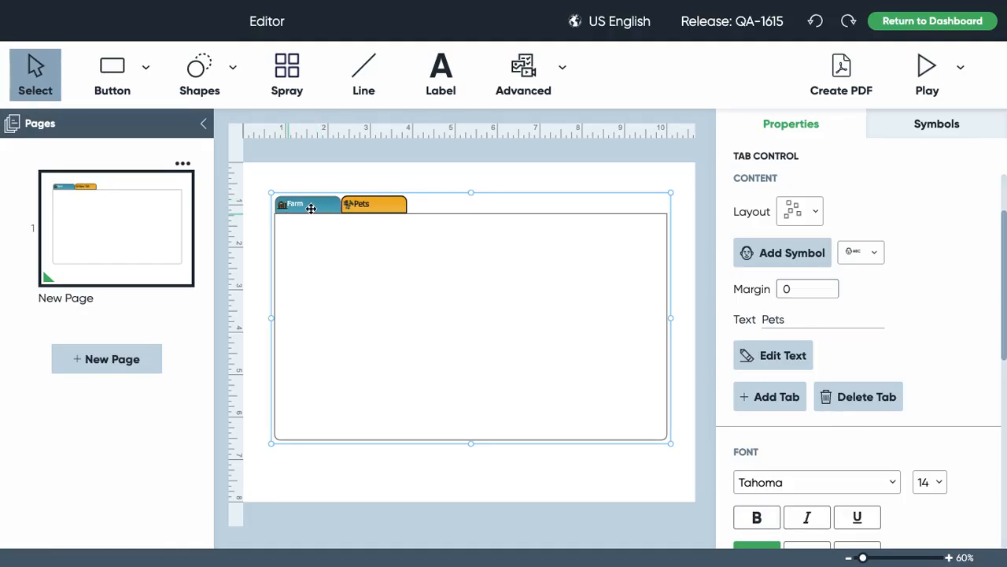
- Set the tab width of the tab control to 200
scroll(928, 338, down, 1)
scroll(928, 340, down, 5)
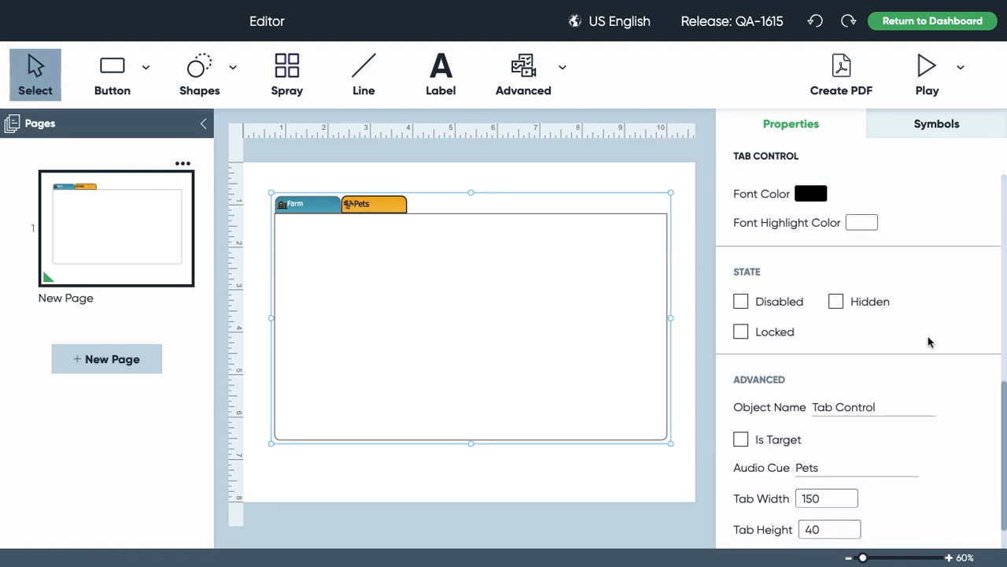
scroll(928, 340, down, 1)
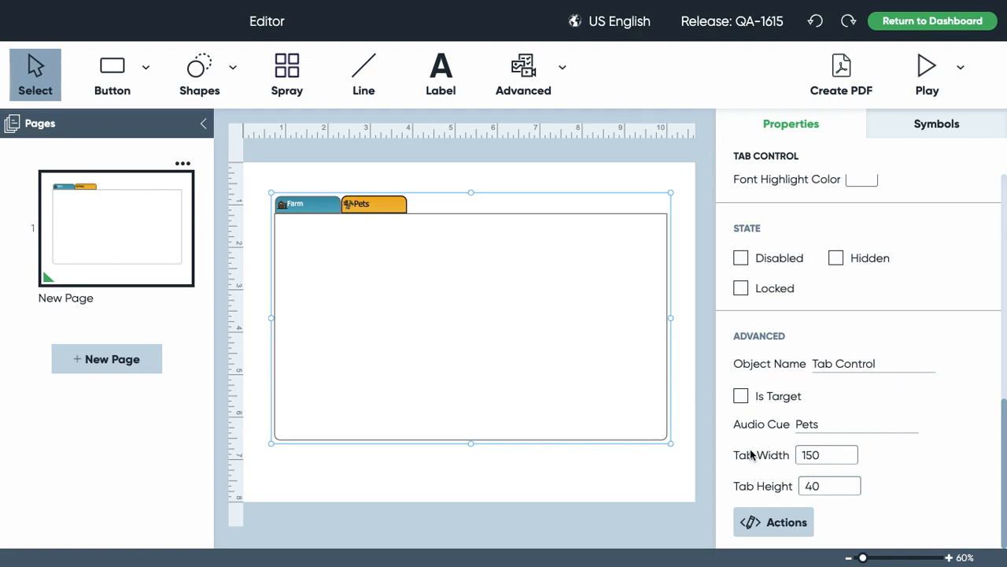
double_click(812, 457)
text(200)
click(638, 506)
click(638, 503)
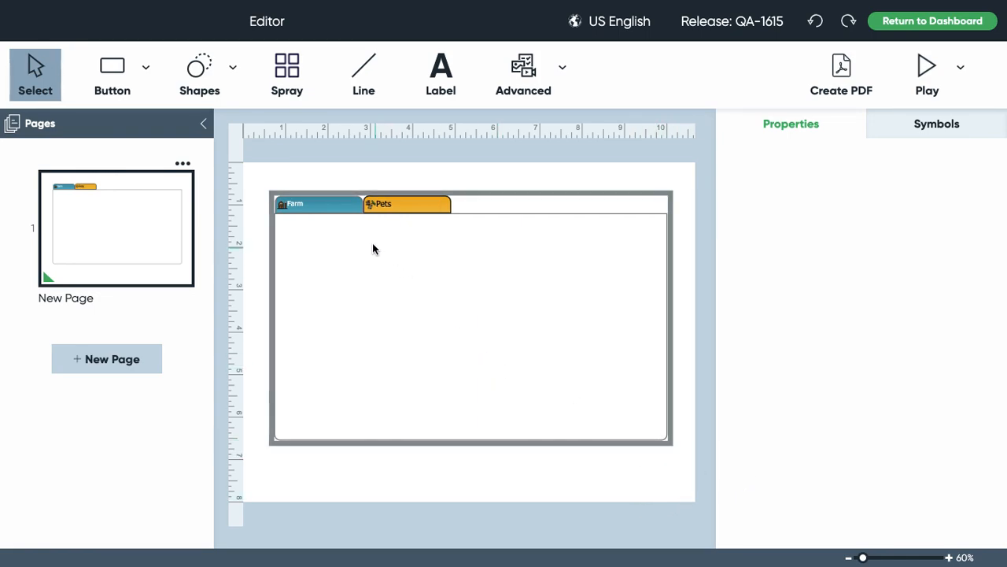
- Increase the tab height of the tab control to enlarge the symbols on both tabs
click(336, 207)
scroll(836, 396, down, 10)
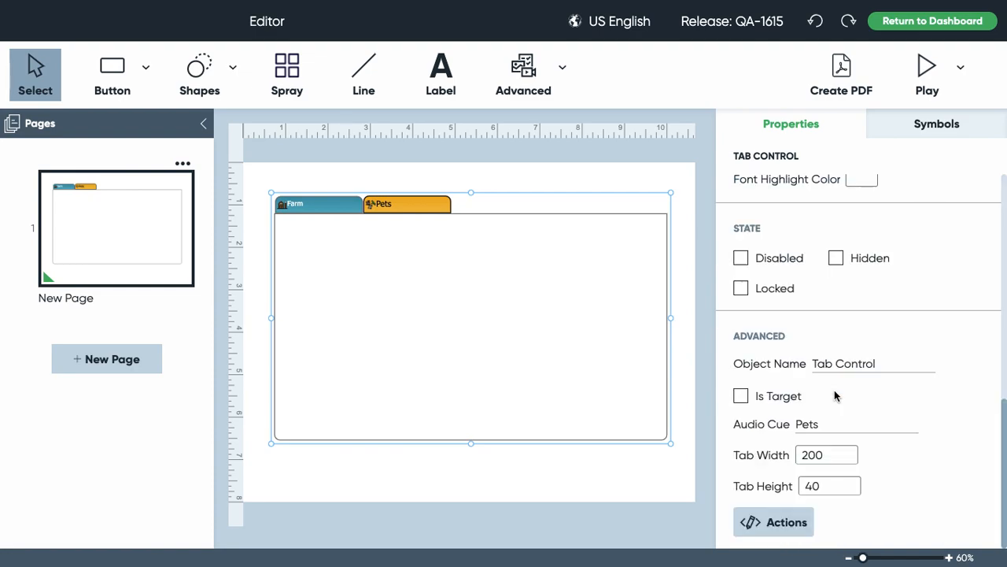
double_click(813, 484)
text(7)
click(669, 467)
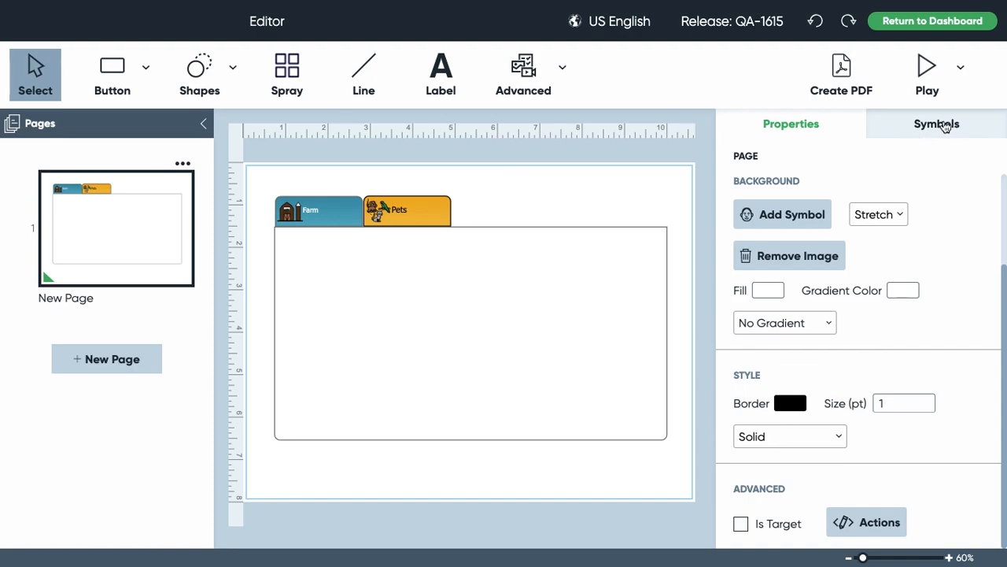
- Place the bunny symbol from the Pets folder of the Animals symbols on the Pets tab
click(945, 127)
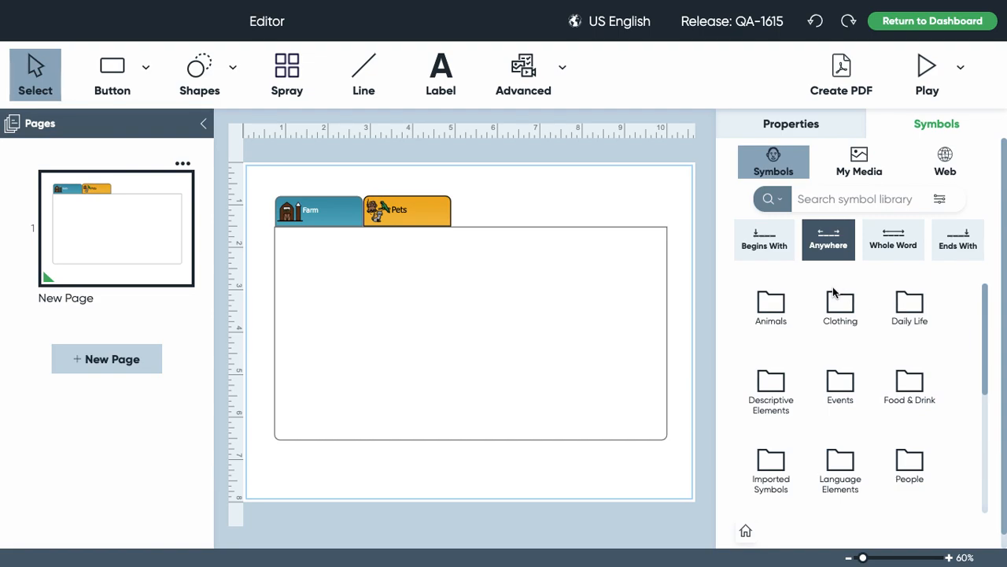
click(777, 310)
scroll(828, 441, down, 5)
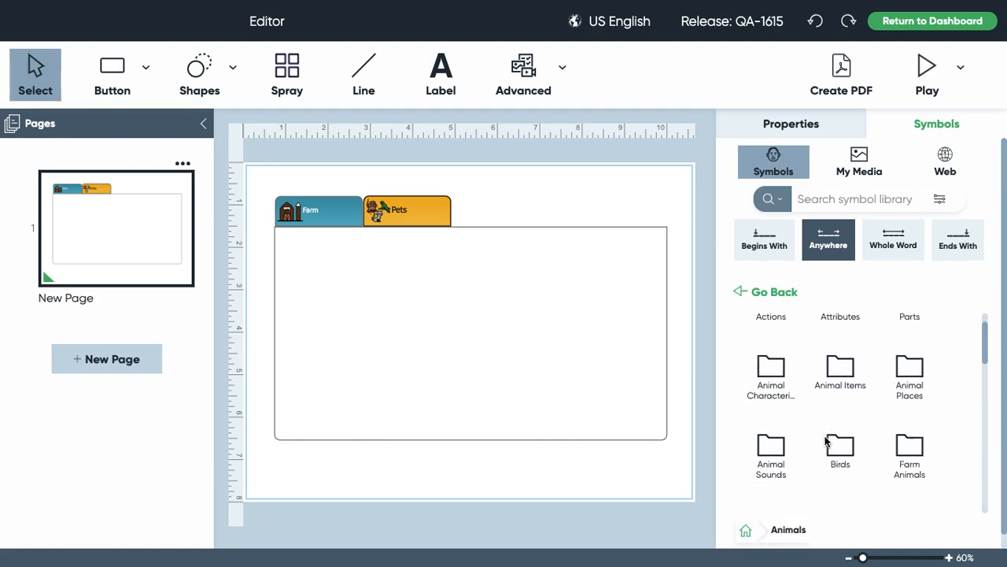
click(911, 439)
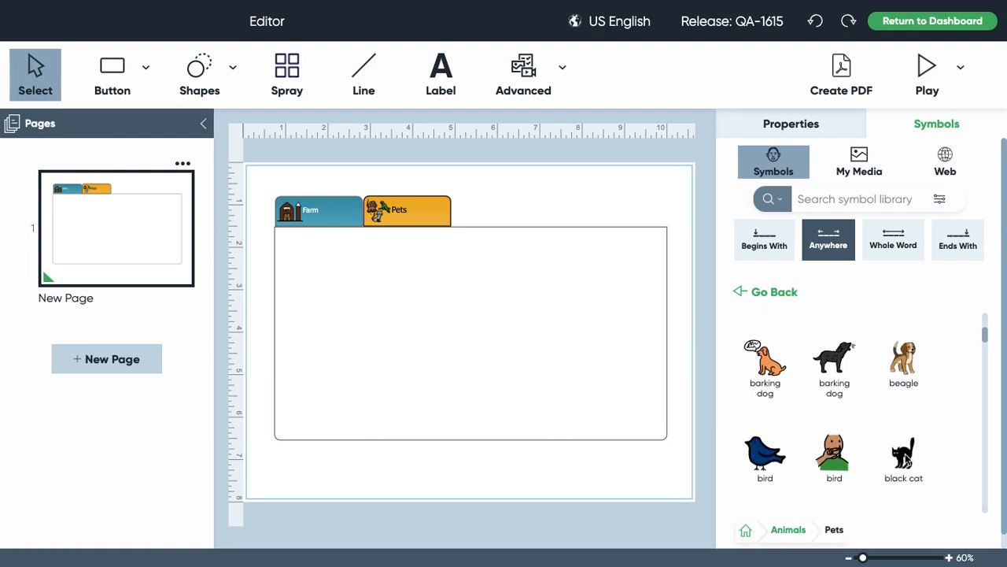
scroll(905, 456, down, 1)
drag(839, 466, 347, 293)
- Place an orange cat symbol and a Dalmatian symbol in a row beside the bunny on the Pets tab
scroll(765, 383, down, 1)
scroll(759, 393, down, 2)
drag(834, 385, 455, 309)
scroll(816, 425, down, 3)
scroll(817, 431, down, 4)
scroll(816, 427, up, 5)
drag(817, 427, 533, 280)
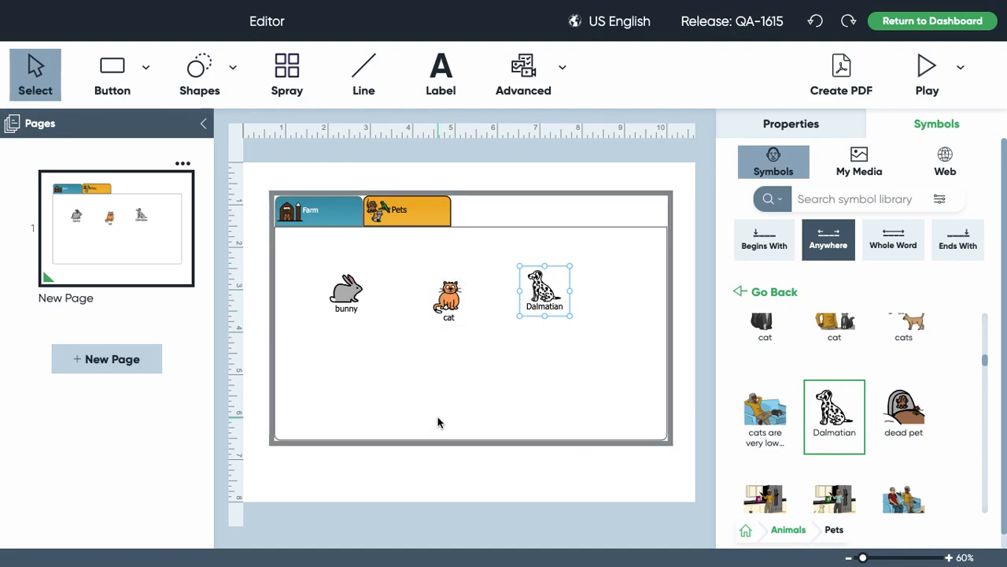
- Switch the tab control to its Farm tab and open the Farm Animals folder of the Animals symbols
click(321, 212)
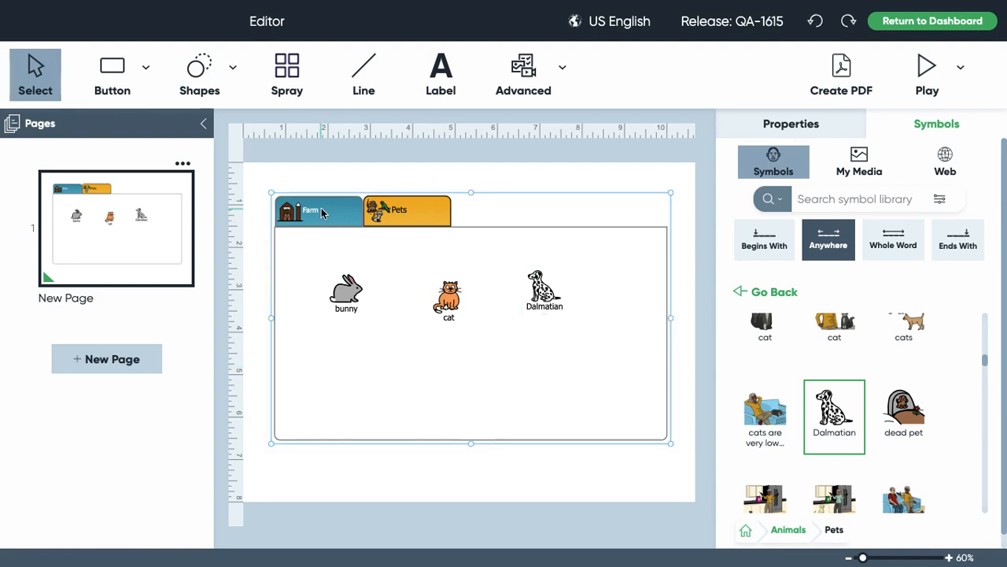
click(321, 212)
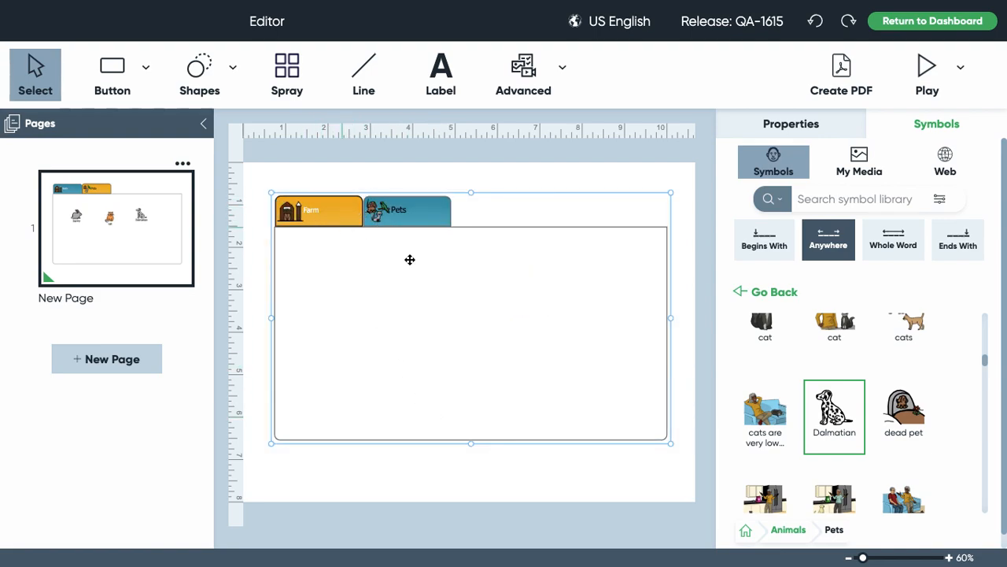
click(743, 294)
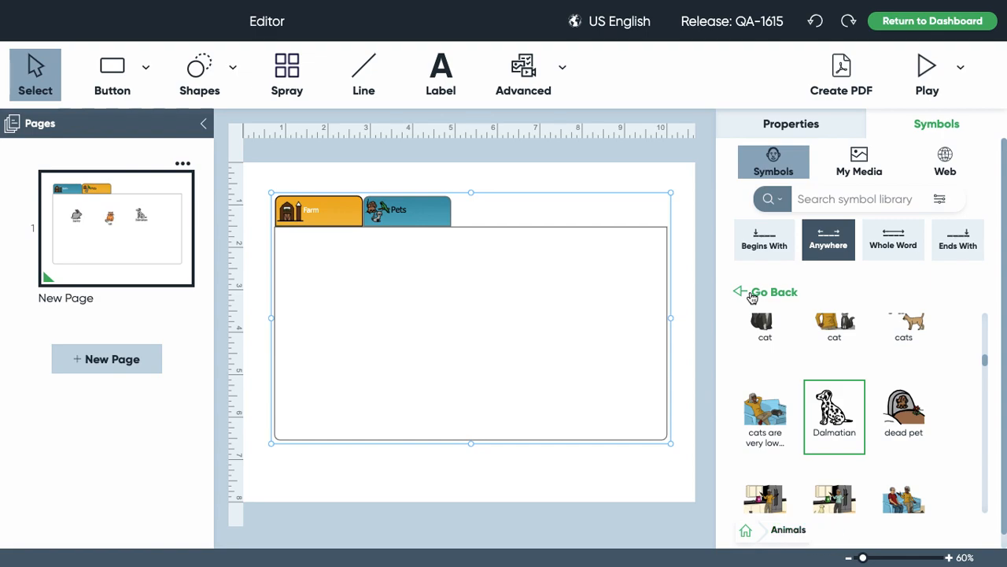
click(743, 294)
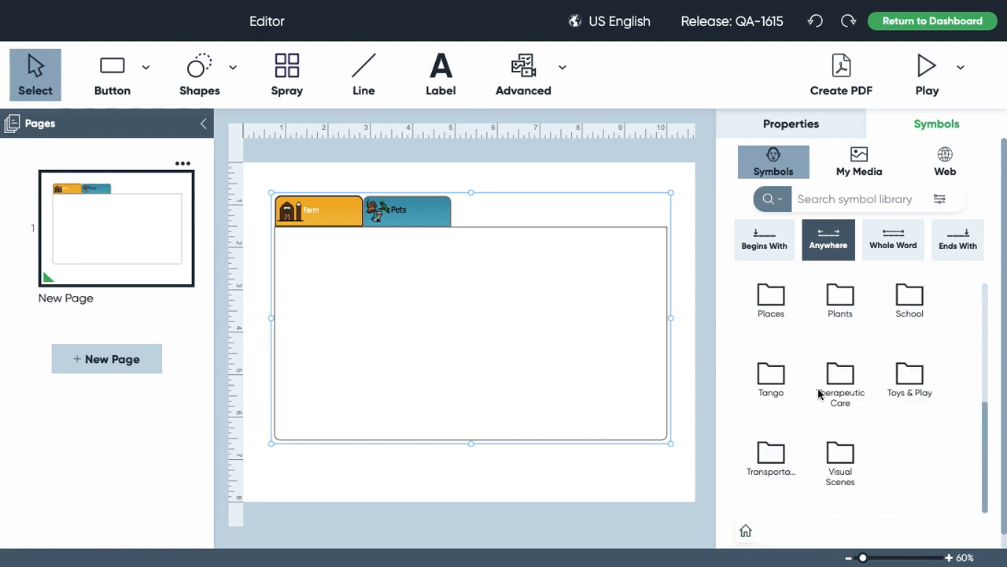
scroll(821, 394, up, 3)
scroll(909, 426, up, 1)
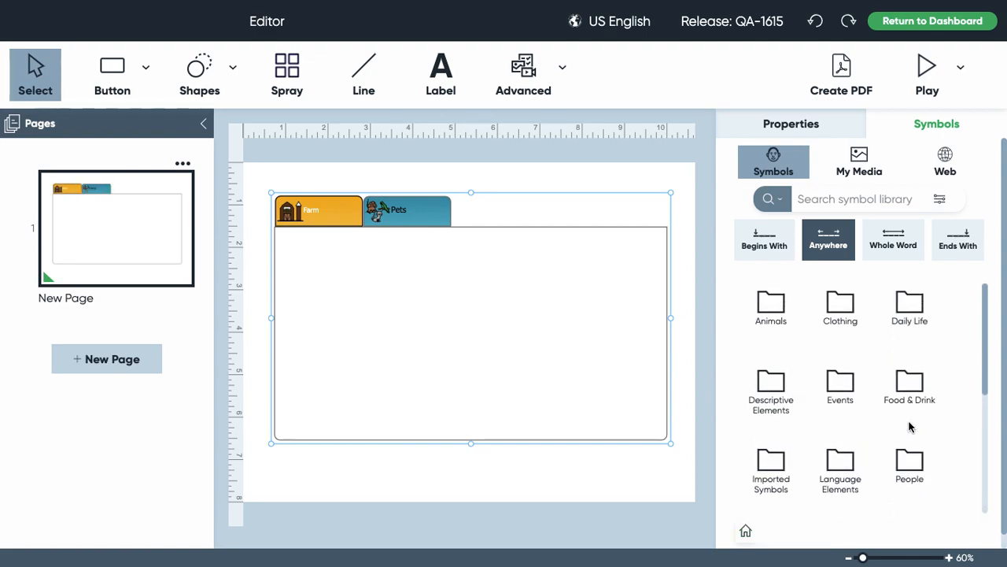
click(778, 317)
scroll(816, 405, down, 2)
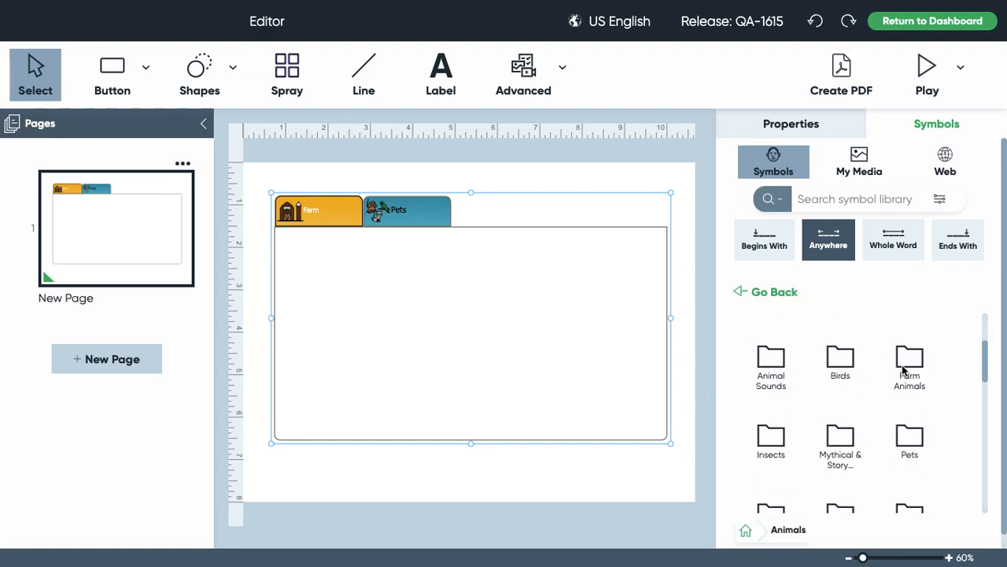
click(905, 366)
- Place the white chicken symbol and the brown cow symbol side by side on the Farm tab
drag(774, 411, 383, 320)
scroll(872, 445, down, 1)
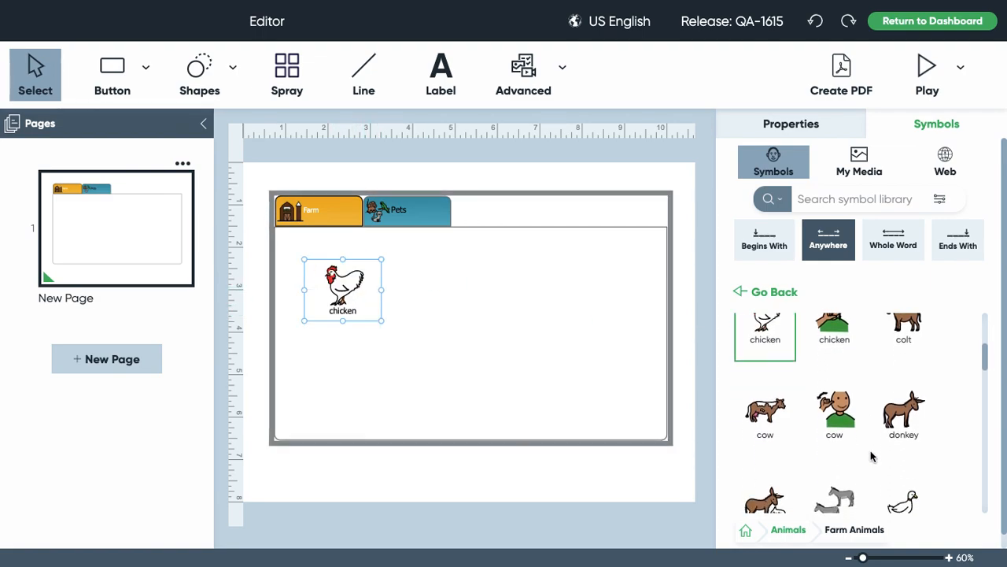
drag(789, 418, 532, 343)
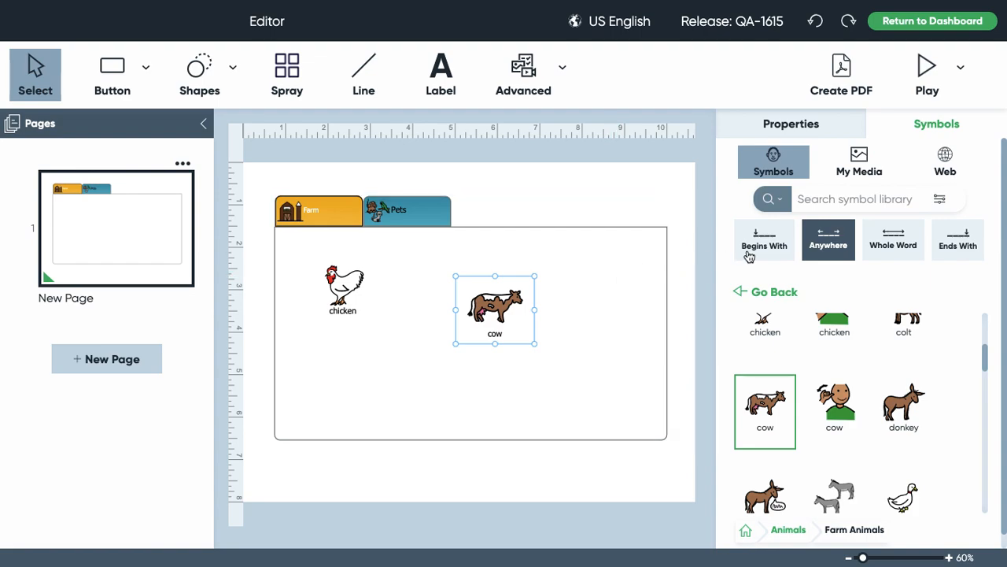
- Play the page to test switching from the Farm tab to the Pets tab, and return to editing
click(929, 76)
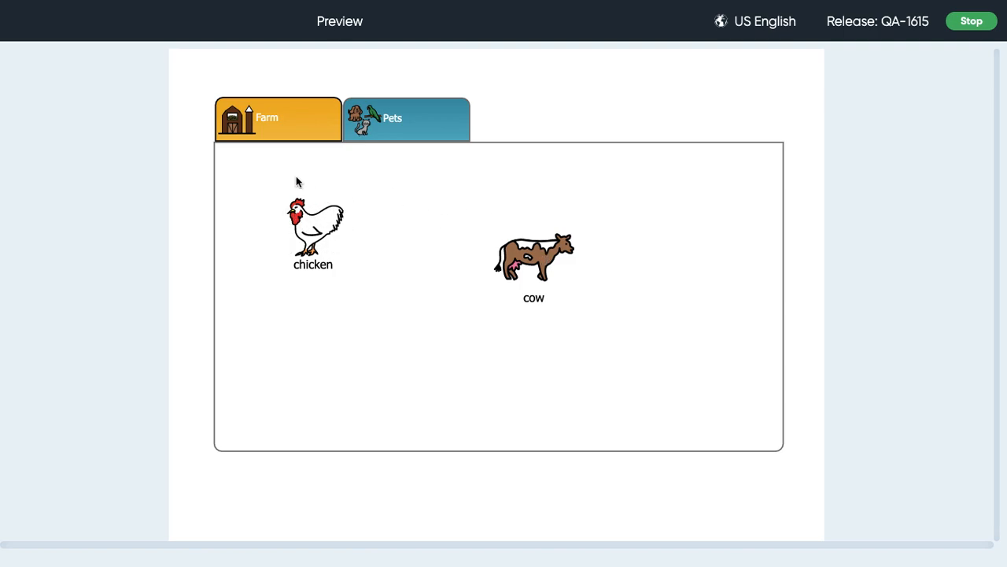
click(402, 116)
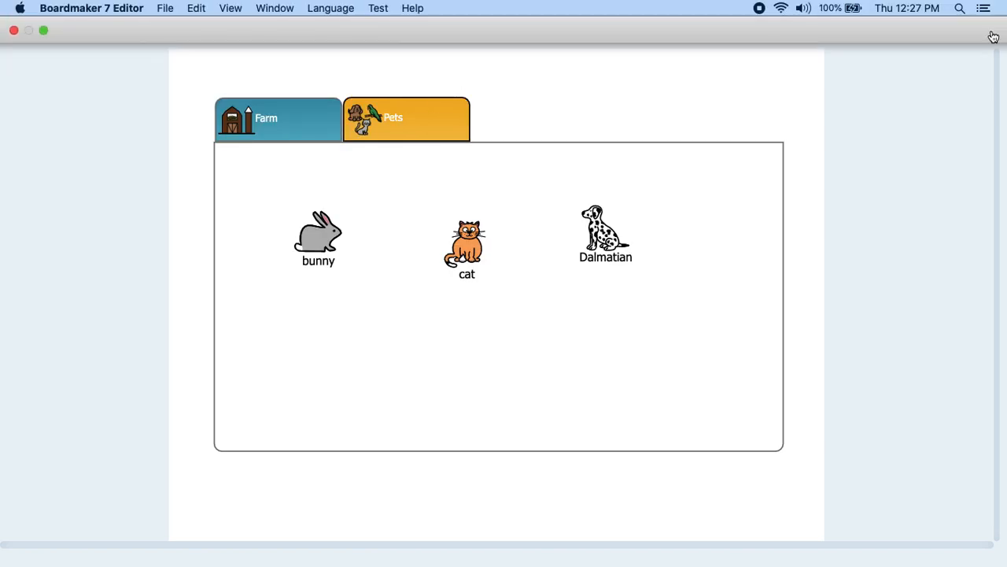
click(973, 22)
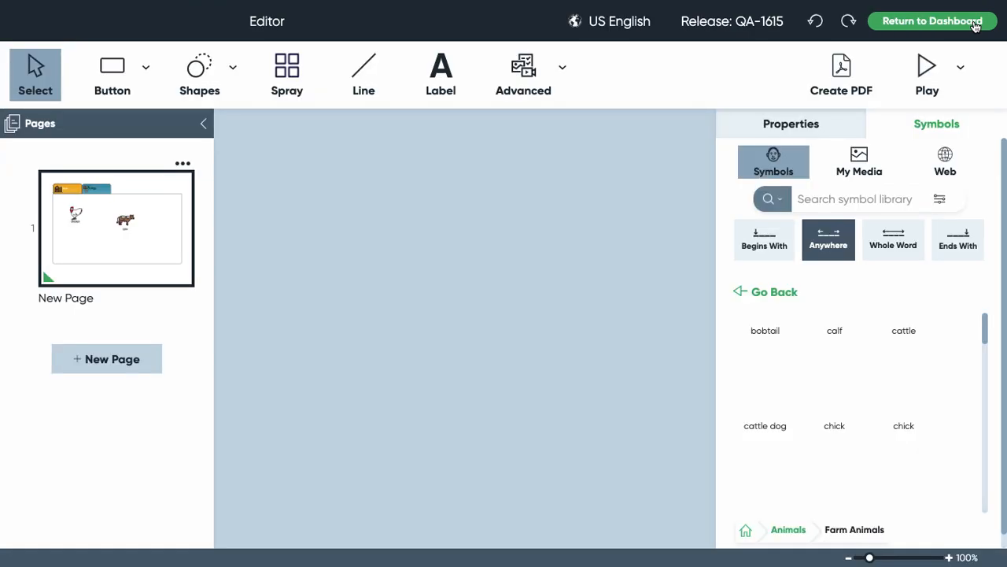